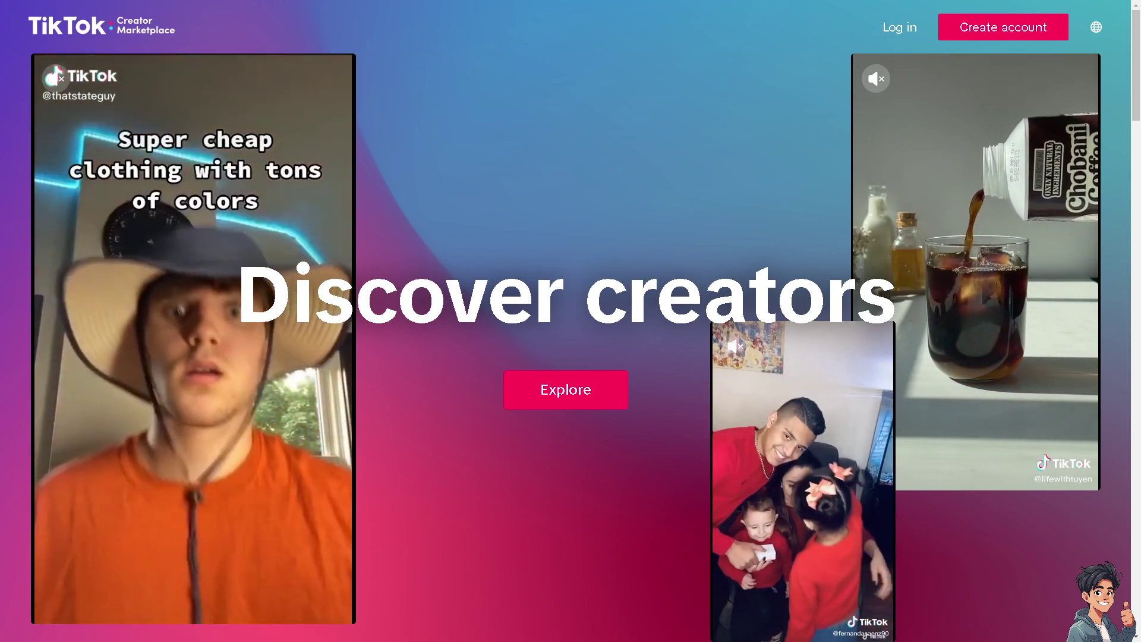
Scroll the Creator Marketplace home page and bring up its log-in form.
scroll(650, 215, down, 5)
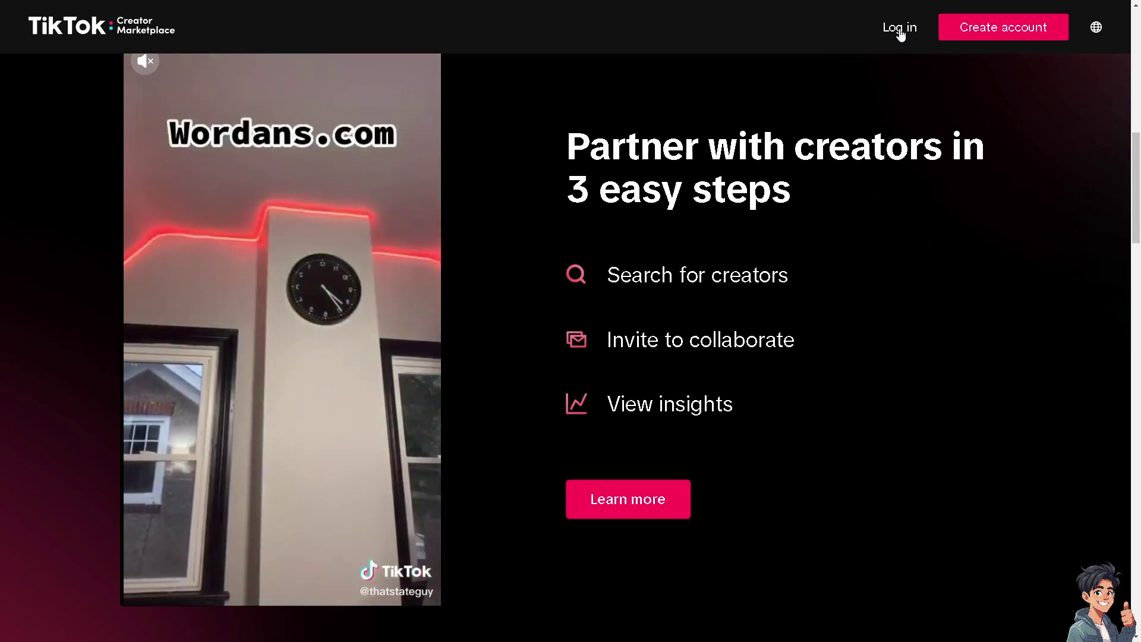
click(900, 30)
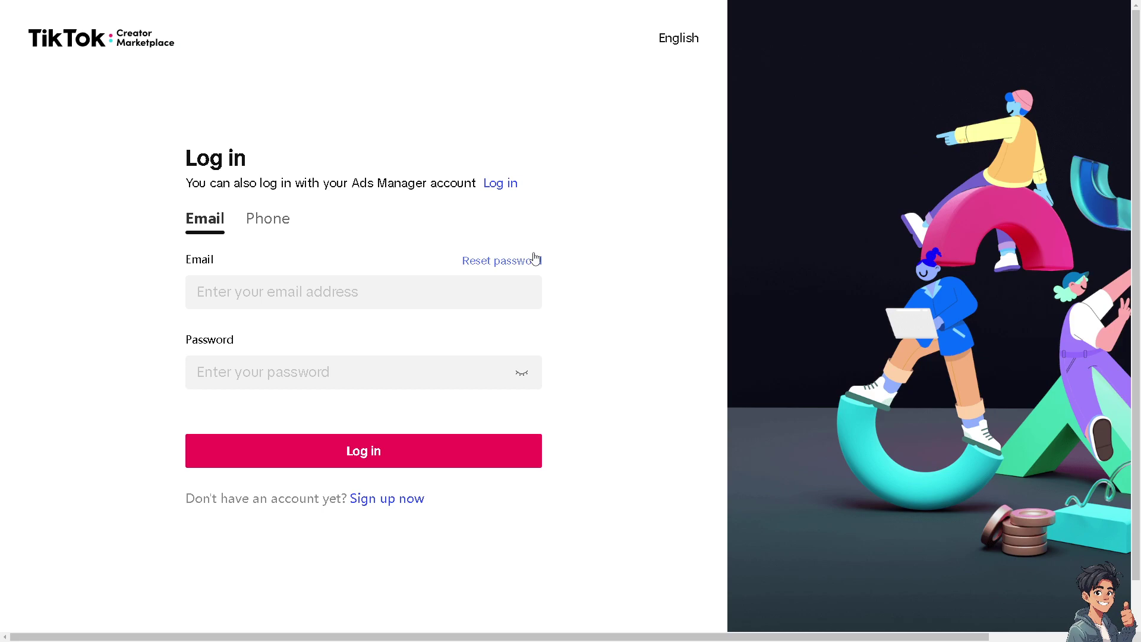
Go to the Creator Marketplace sign-up page and tick the terms agreement checkbox.
click(389, 503)
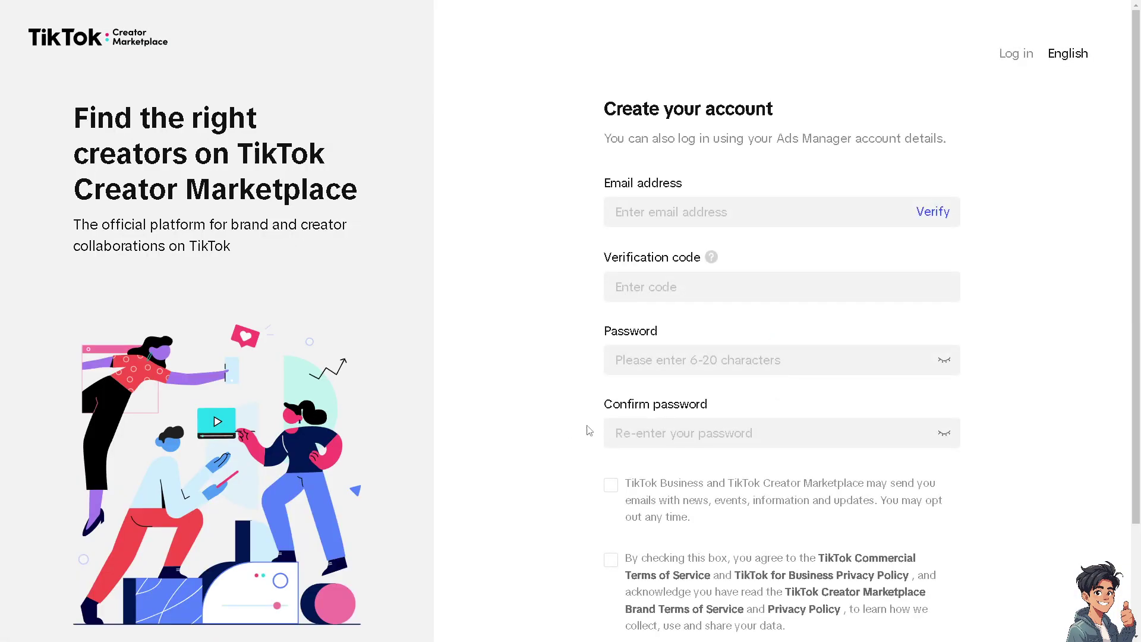
scroll(589, 429, down, 1)
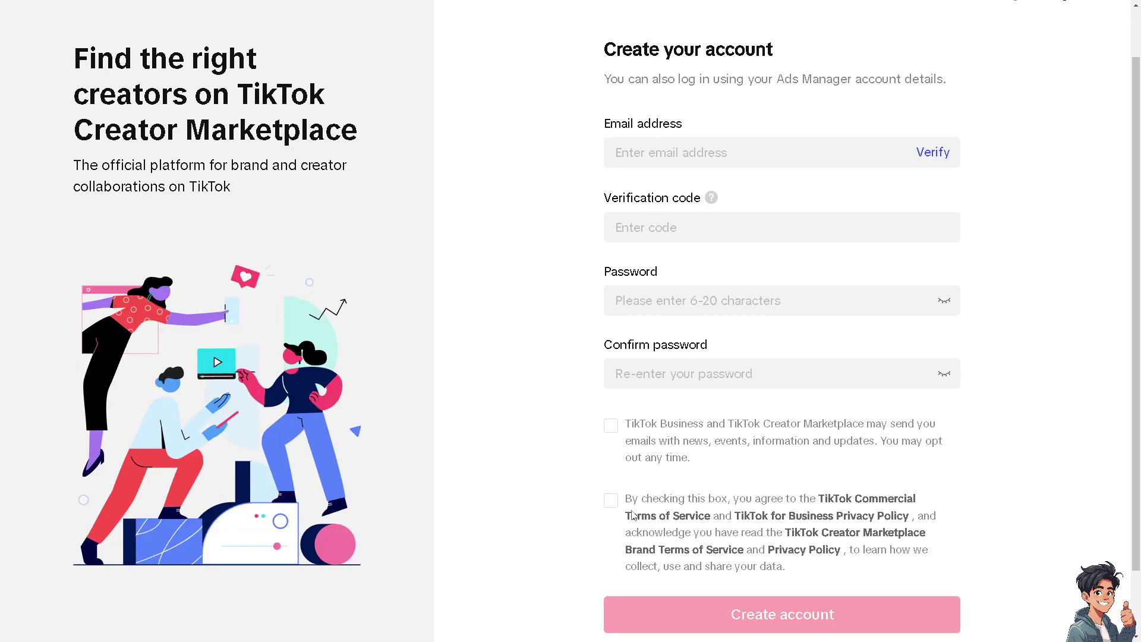
click(611, 500)
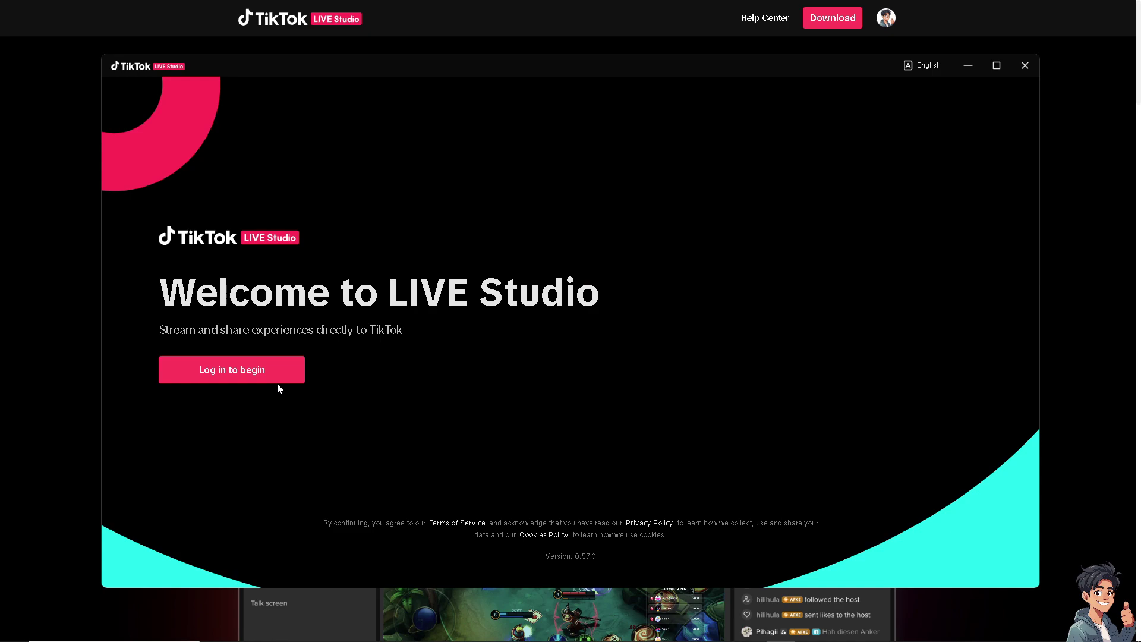
Begin signing in to the installed LIVE Studio from its welcome window.
click(272, 378)
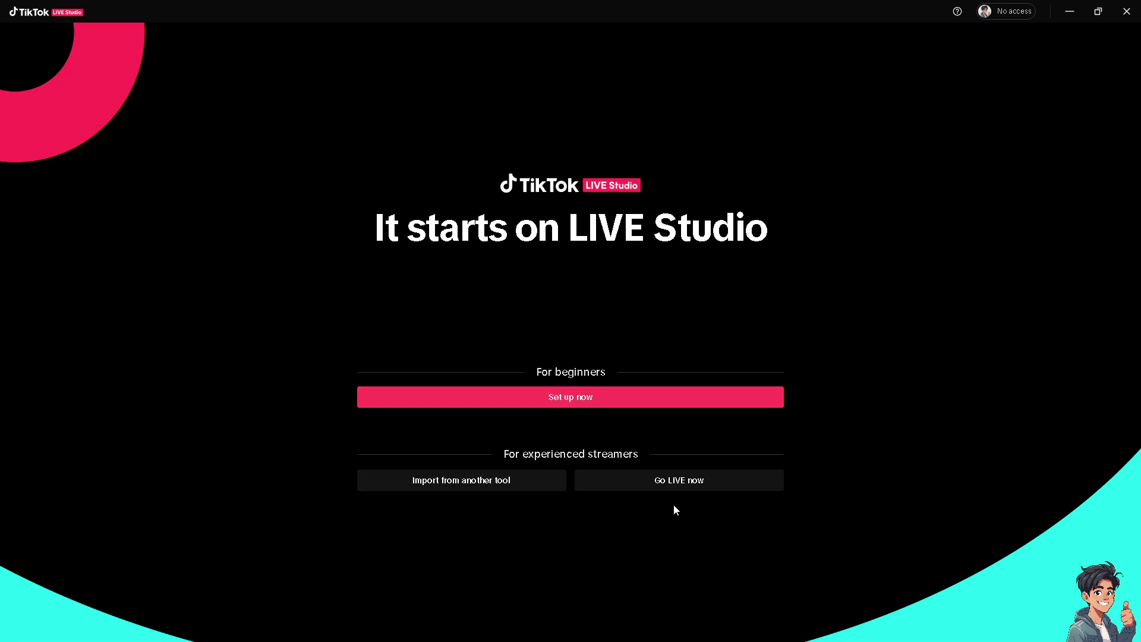
Skip the guided setup, start the getting-started guide, and show the source-type list.
click(677, 488)
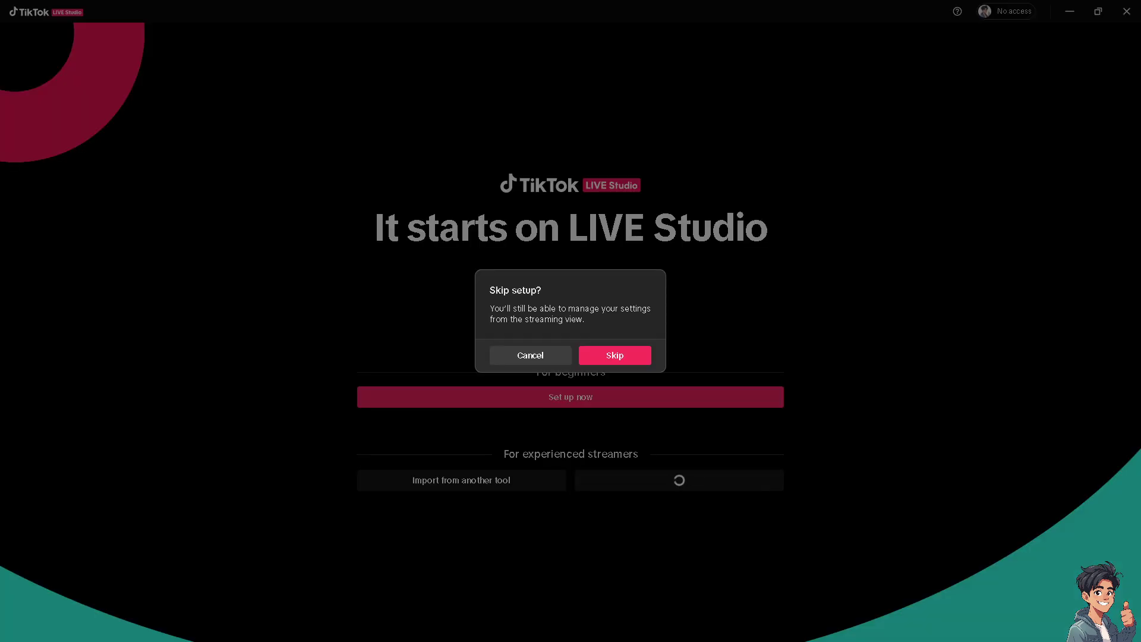
click(626, 354)
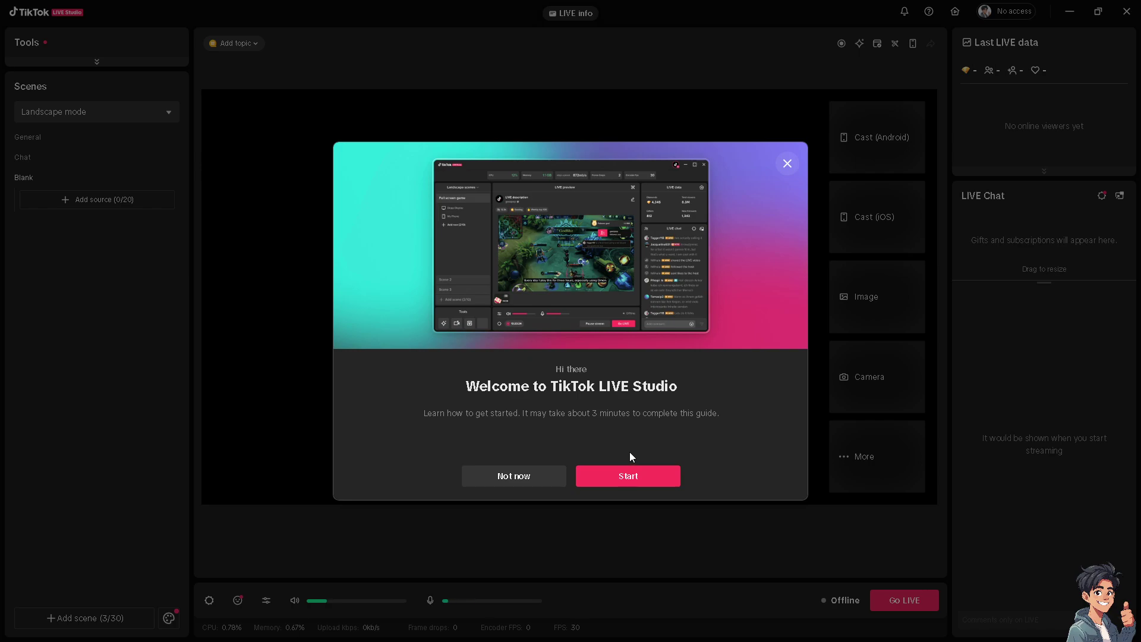
click(621, 476)
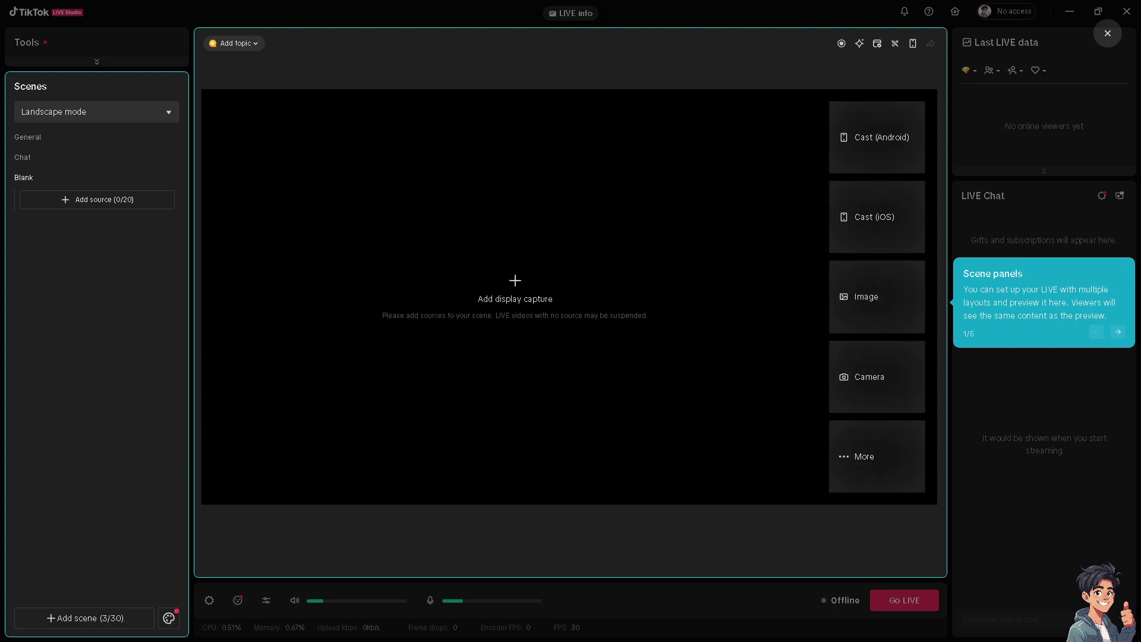
click(856, 456)
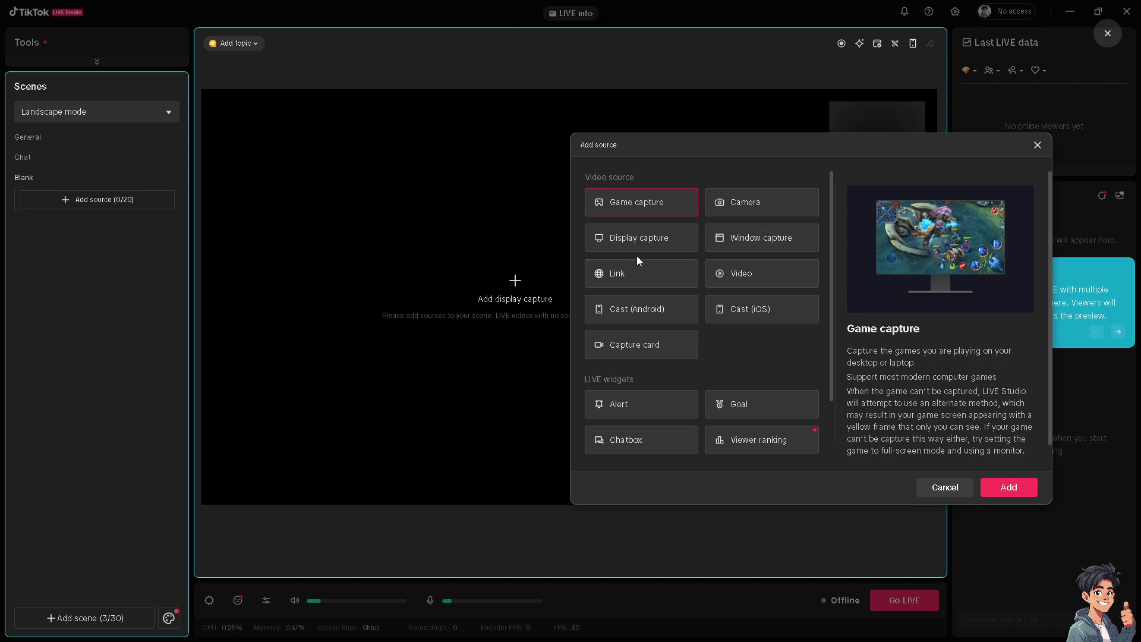
Add a window capture source of the OBS window to the scene.
click(750, 239)
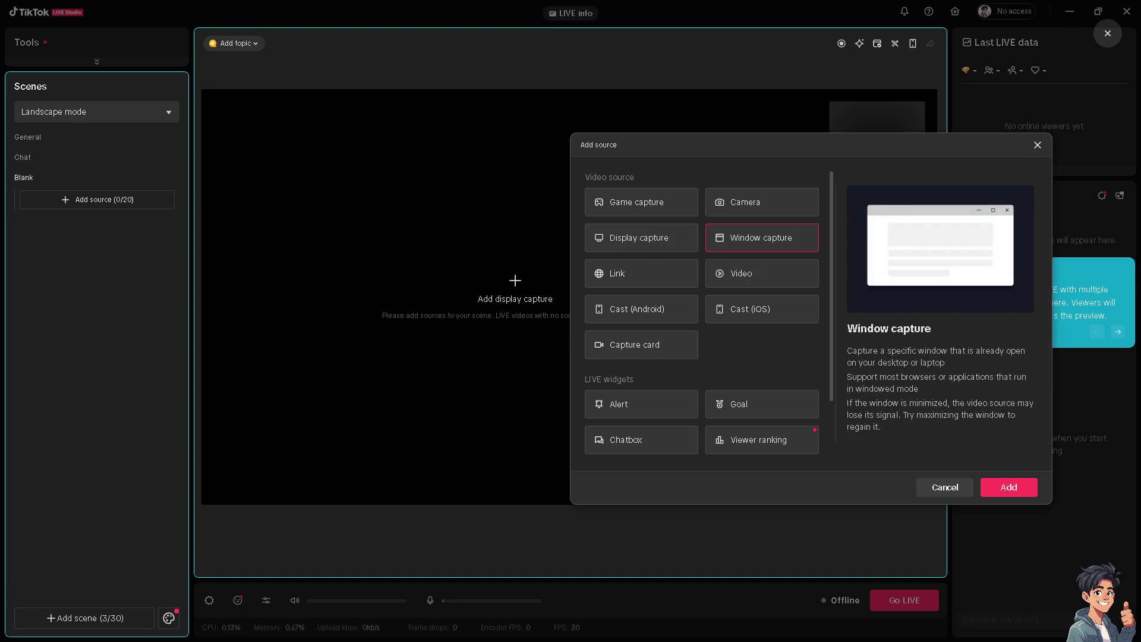
key(Return)
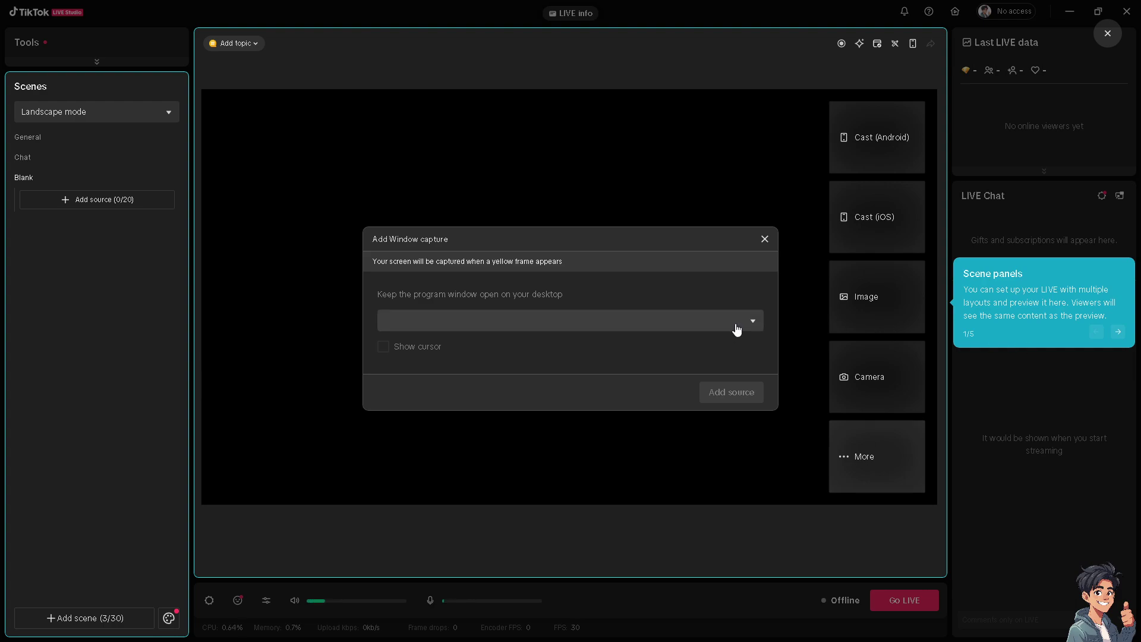
click(737, 329)
click(438, 346)
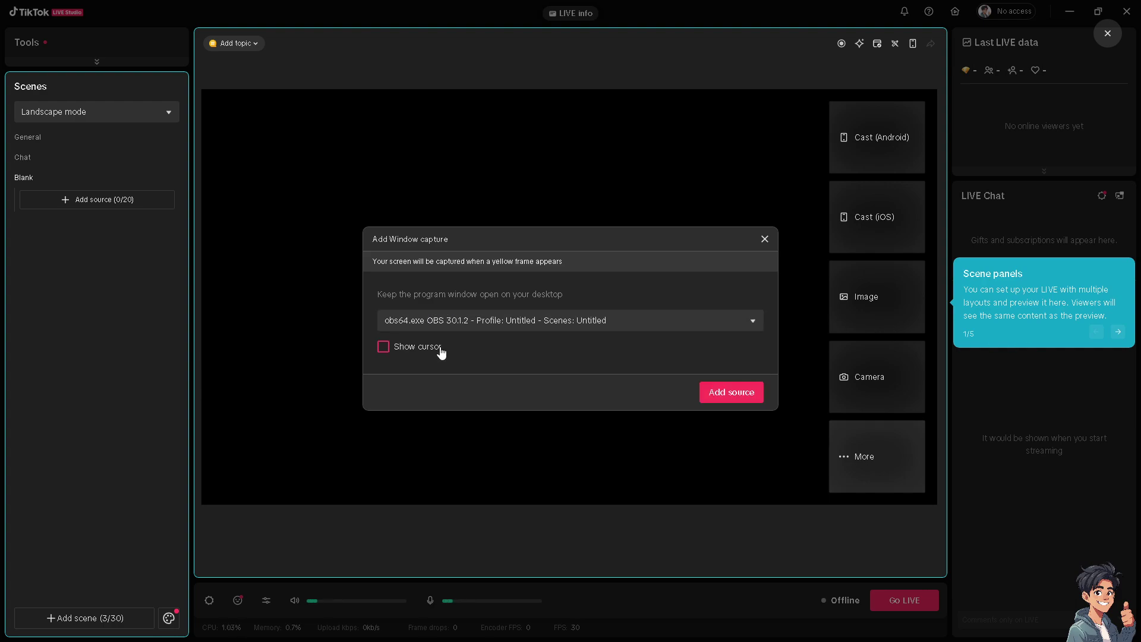
click(730, 395)
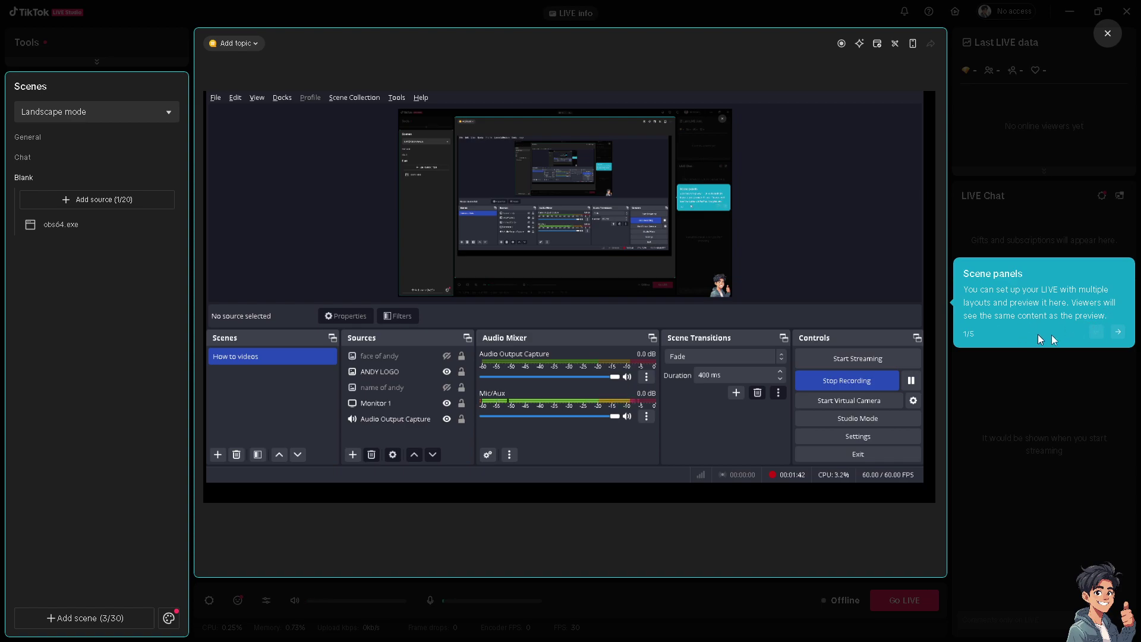
Dismiss the tutorial guide and the original-content reminder.
click(1120, 334)
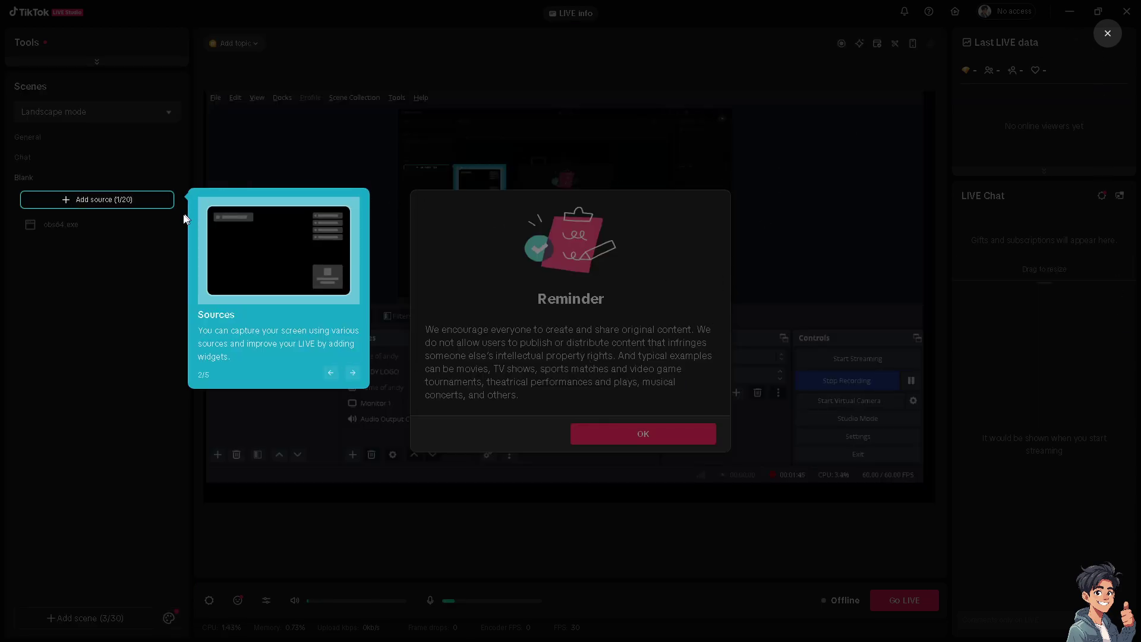
click(1107, 33)
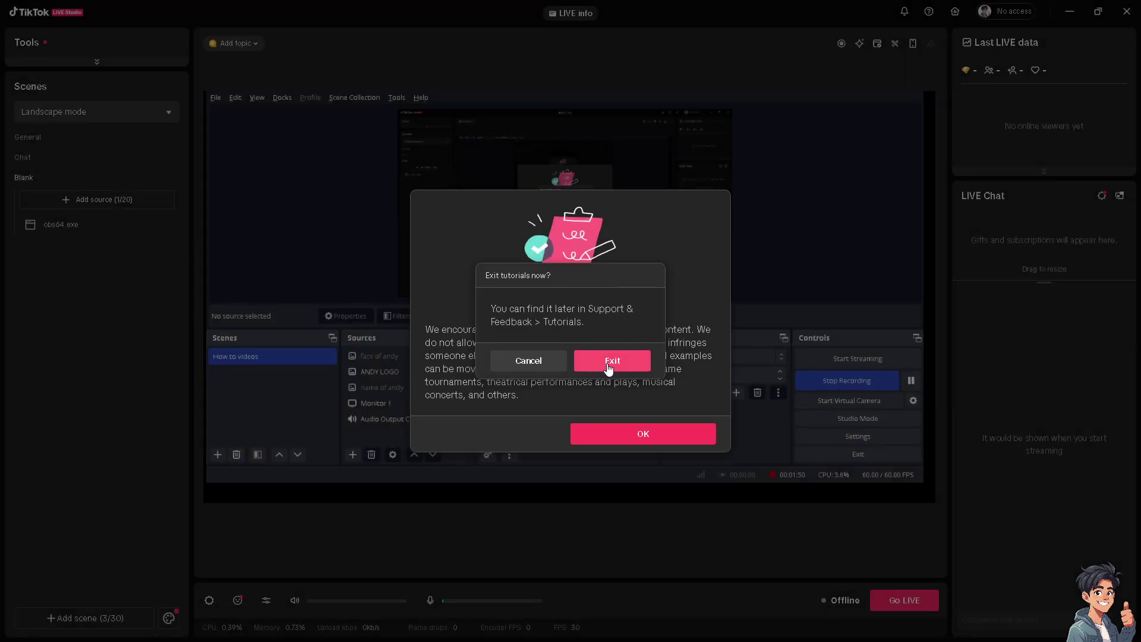
click(610, 362)
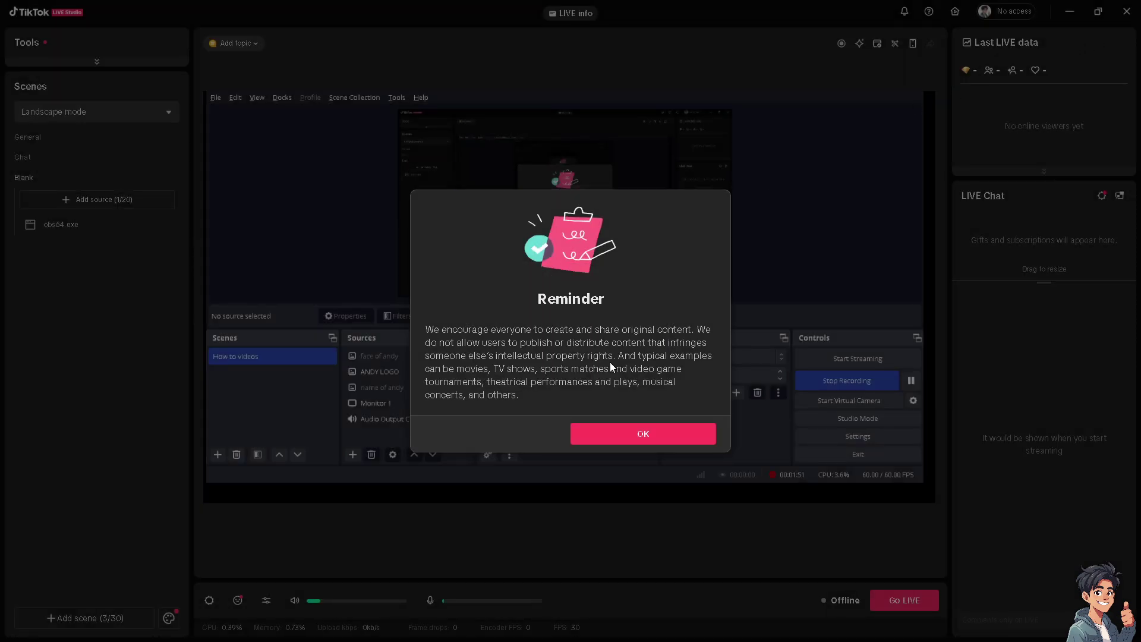
click(639, 434)
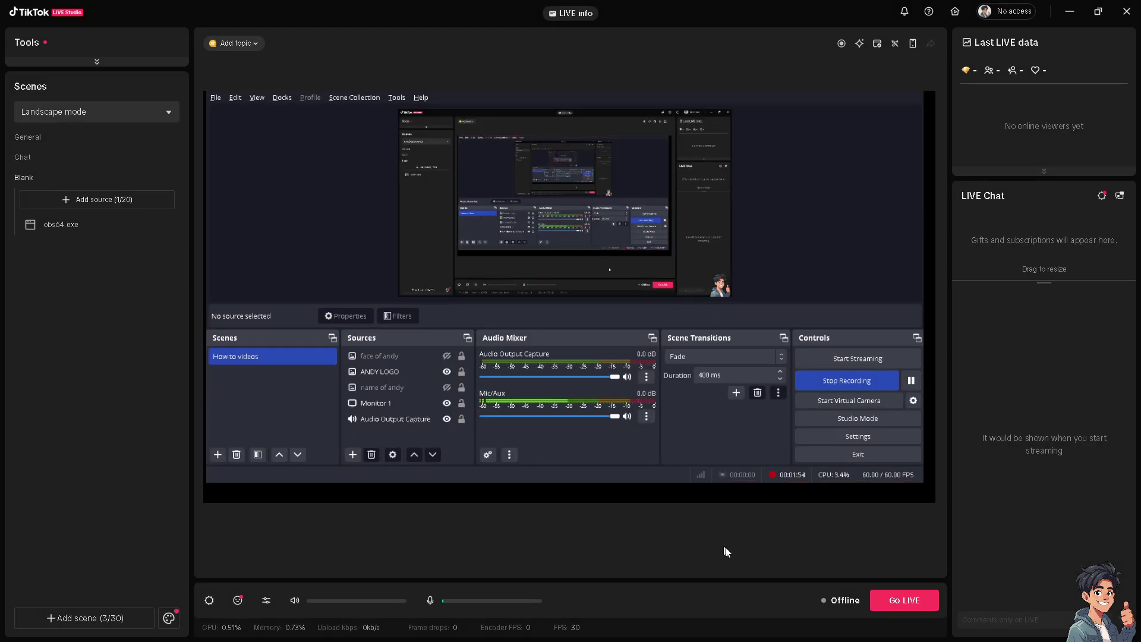
Set the stream video quality to 1080P60 in Settings.
click(894, 598)
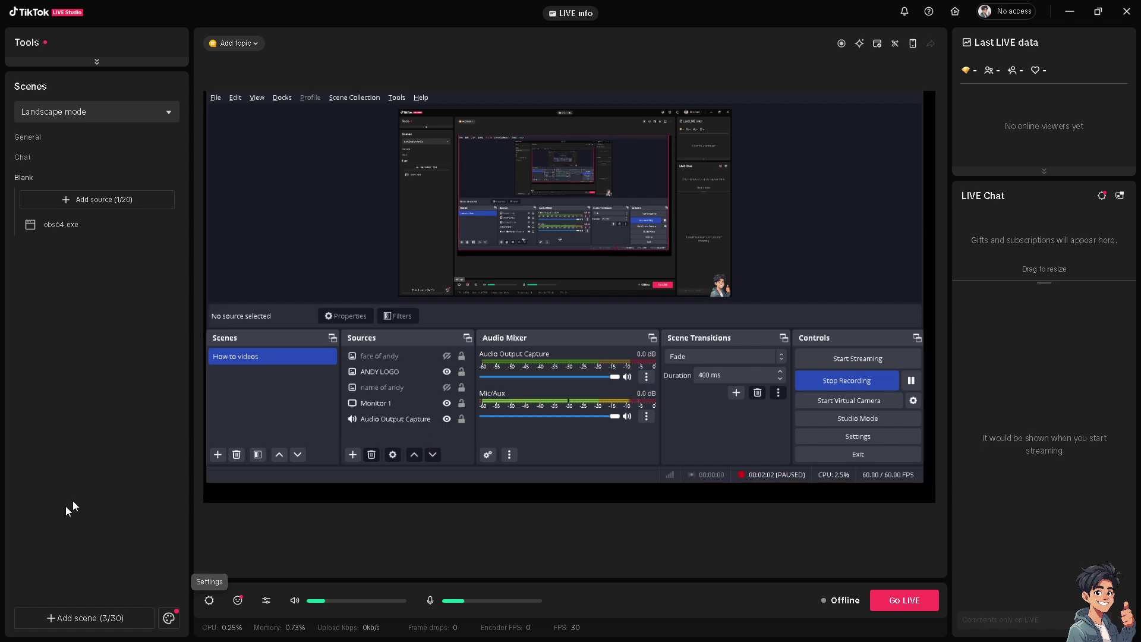
click(209, 601)
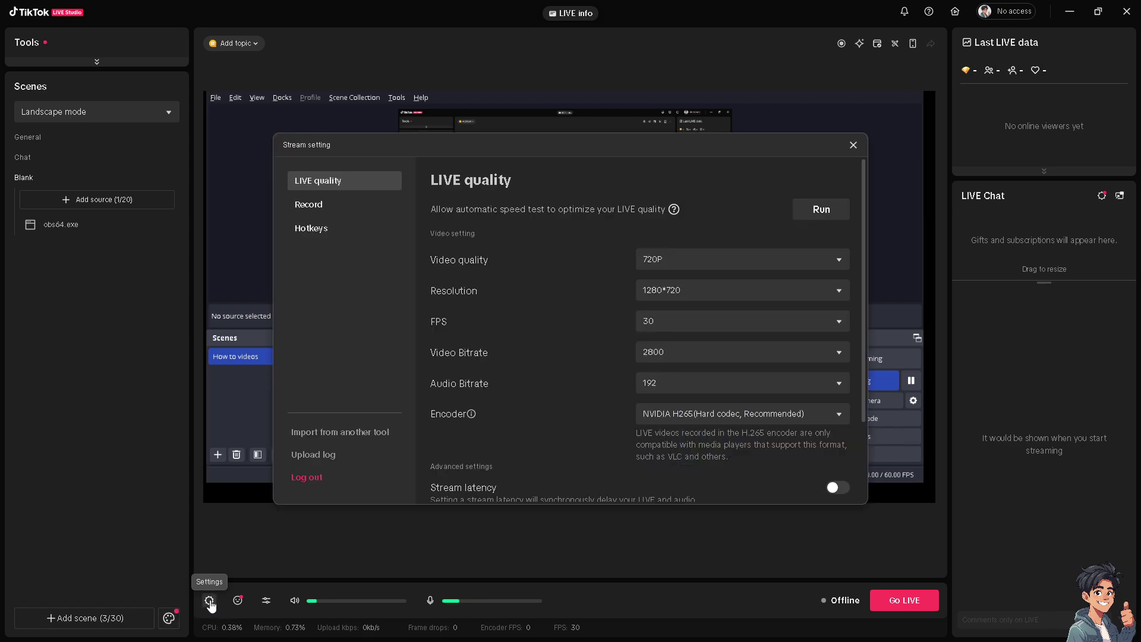
click(720, 265)
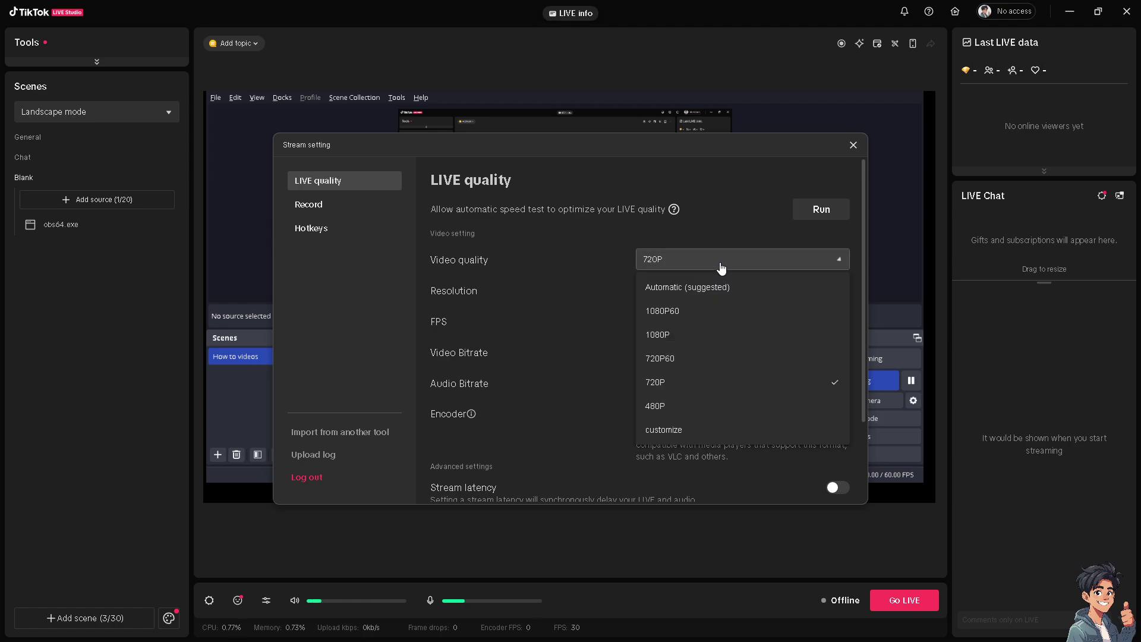
click(677, 314)
Look through the Record and Hotkeys settings pages, then close the Stream setting dialog.
scroll(535, 365, down, 3)
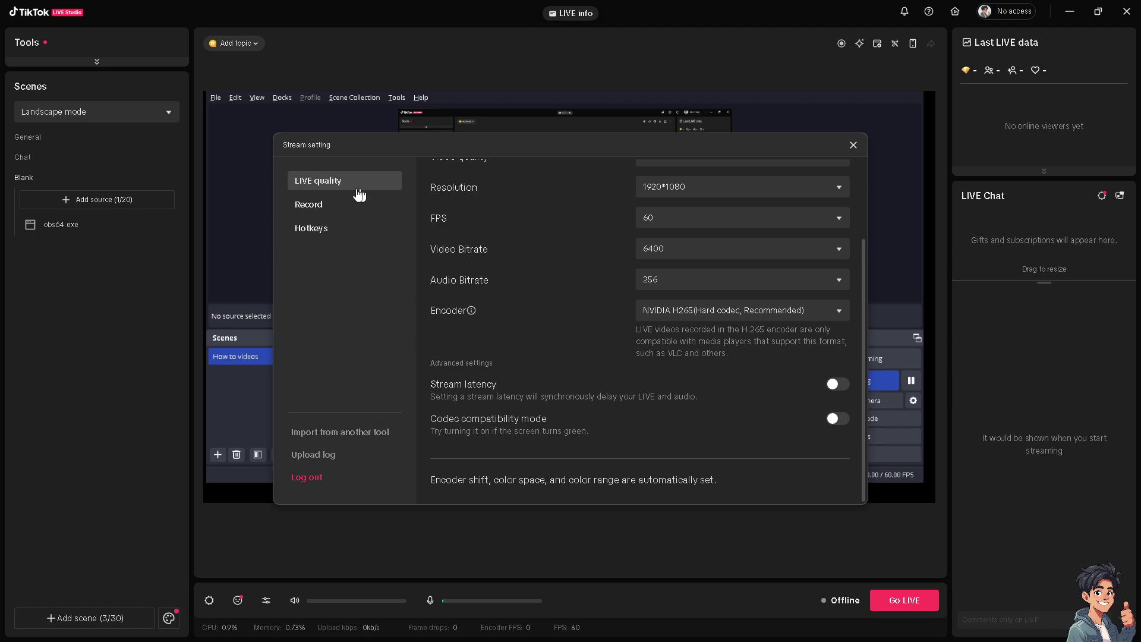
click(325, 206)
click(323, 228)
scroll(784, 238, down, 3)
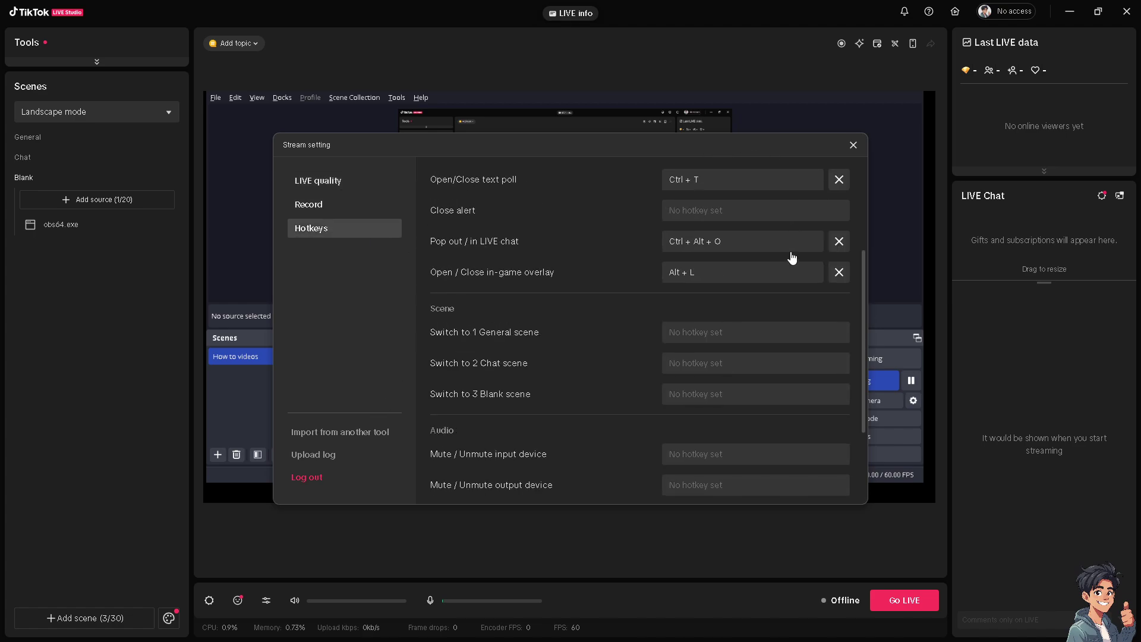
scroll(784, 243, down, 2)
click(854, 145)
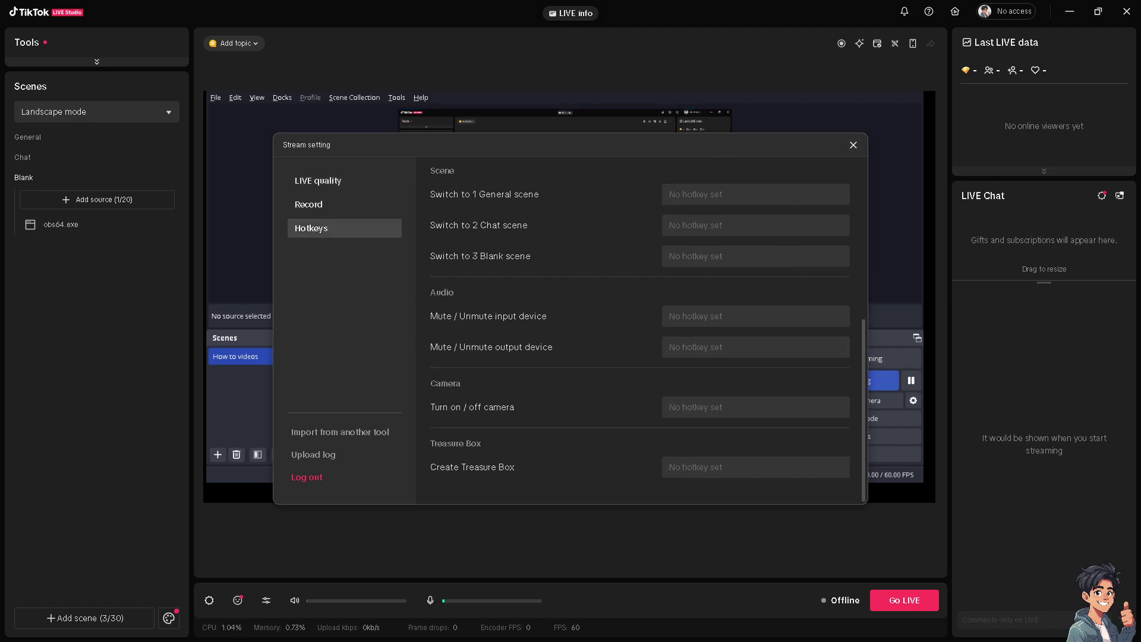
In LIVE info, turn on audience controls restricting viewers to 18+.
click(570, 15)
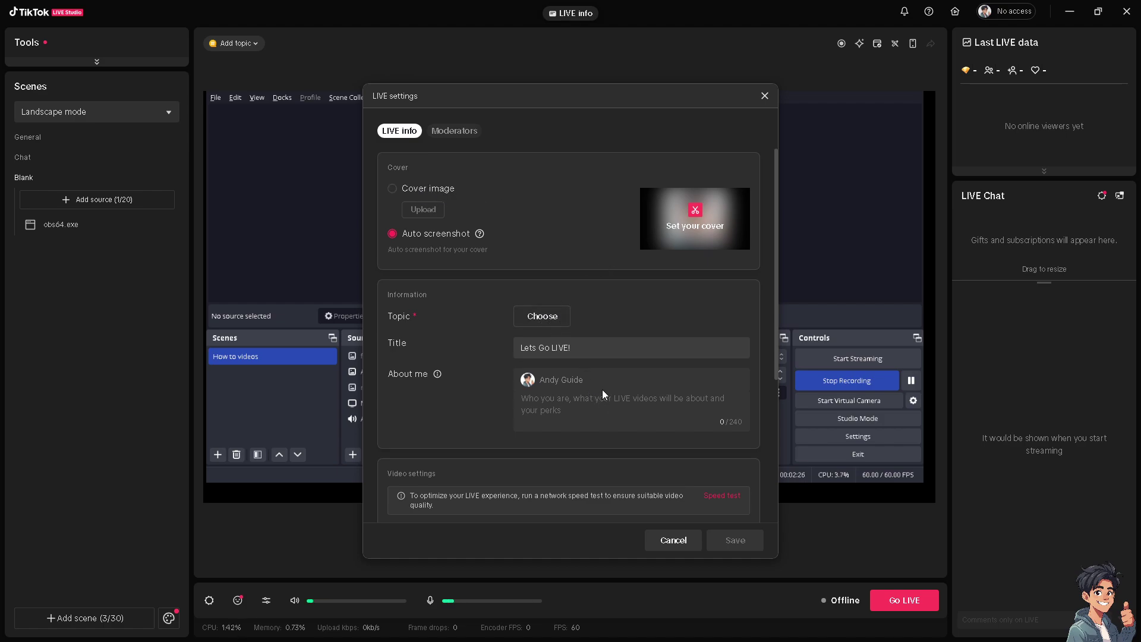
scroll(601, 390, down, 1)
scroll(599, 387, down, 1)
scroll(597, 389, down, 1)
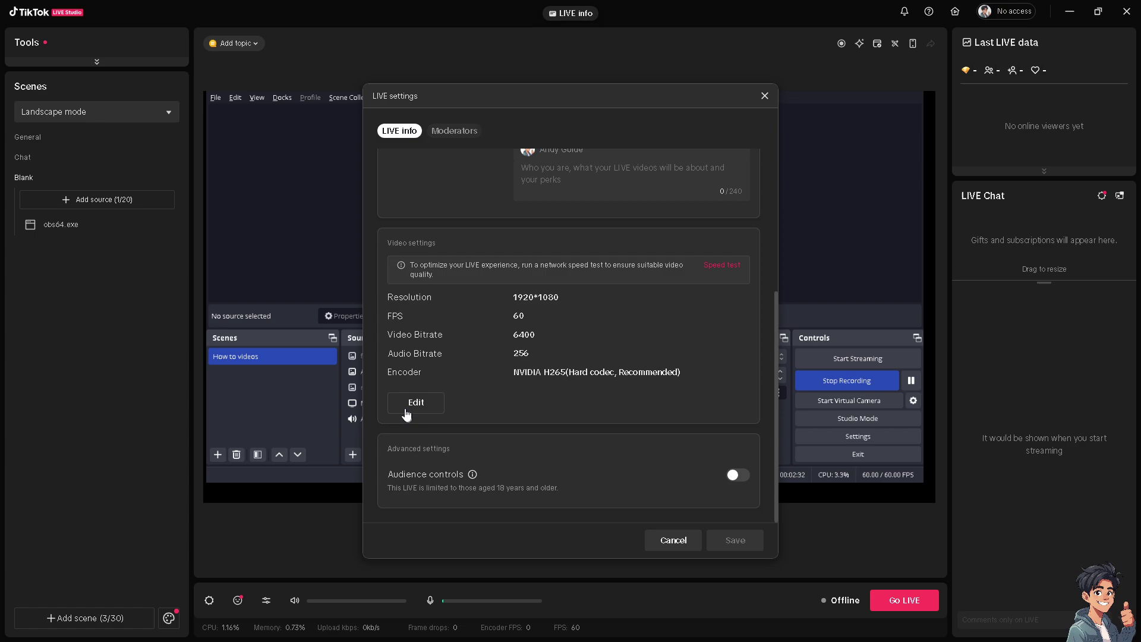
click(747, 475)
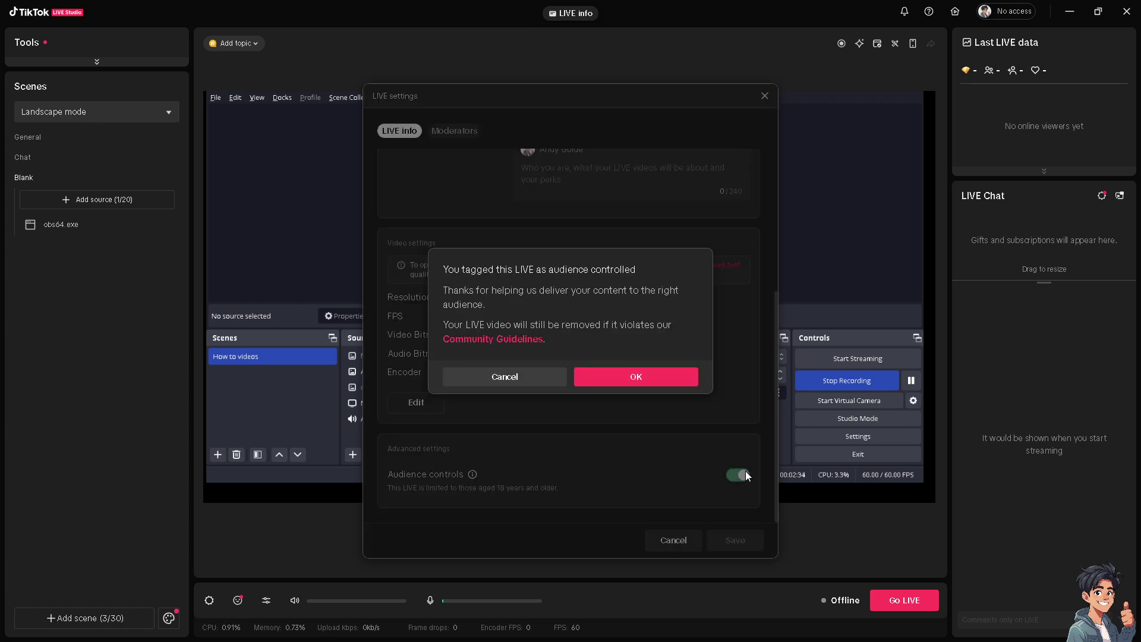
click(618, 377)
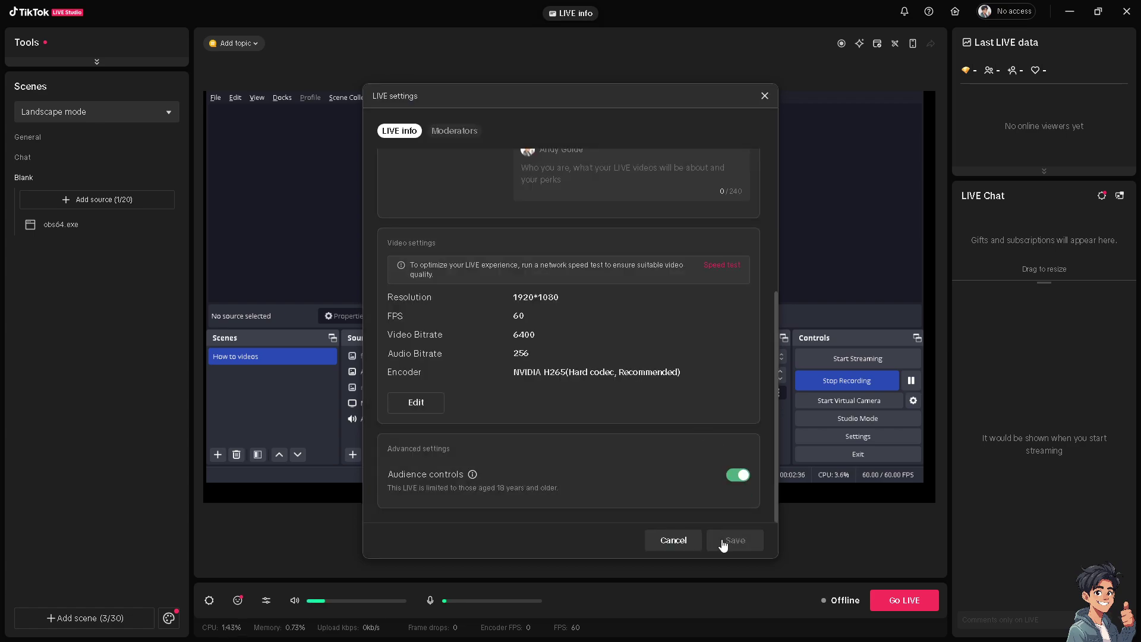
Choose Education as the LIVE topic and save the LIVE settings.
scroll(727, 529, up, 4)
scroll(643, 390, down, 1)
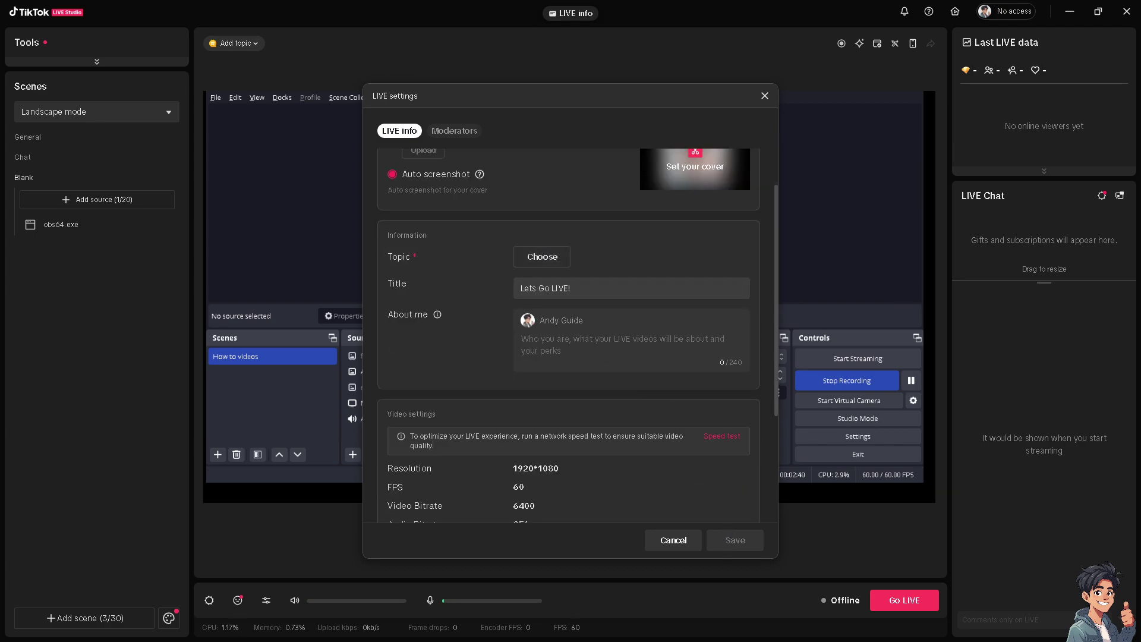
click(535, 257)
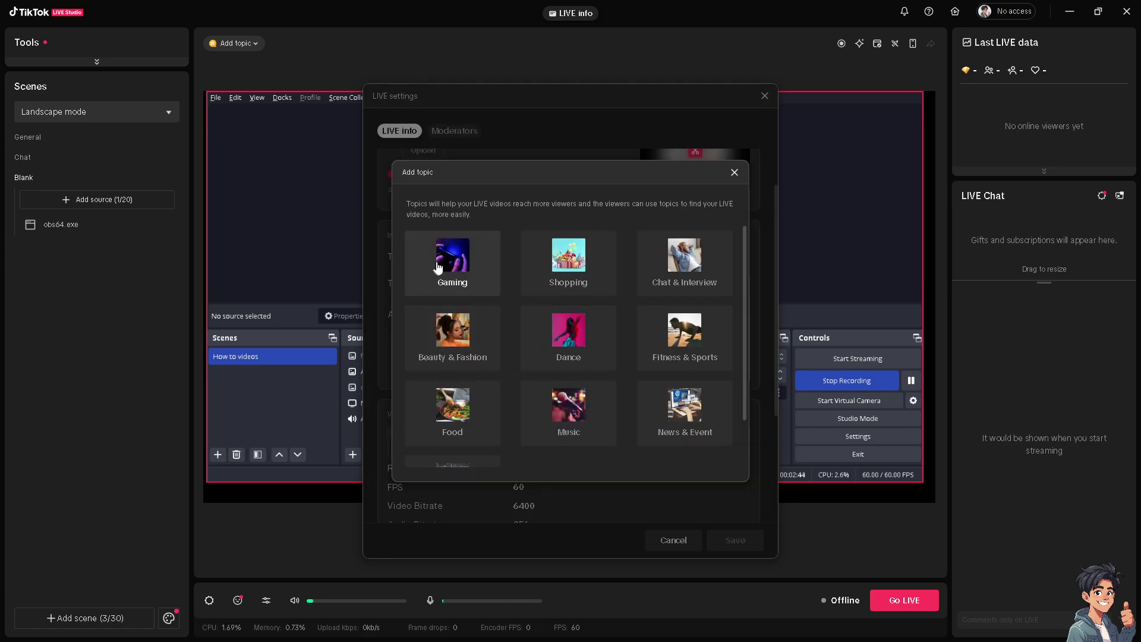
scroll(521, 324, down, 2)
scroll(446, 294, up, 2)
scroll(482, 440, down, 2)
click(481, 434)
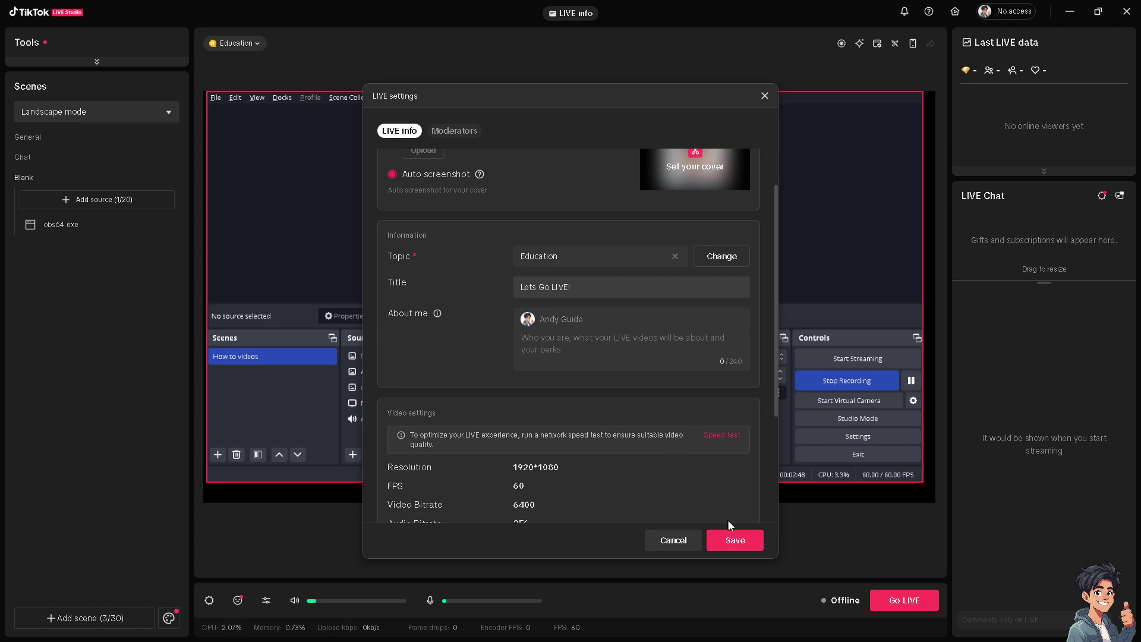
click(736, 542)
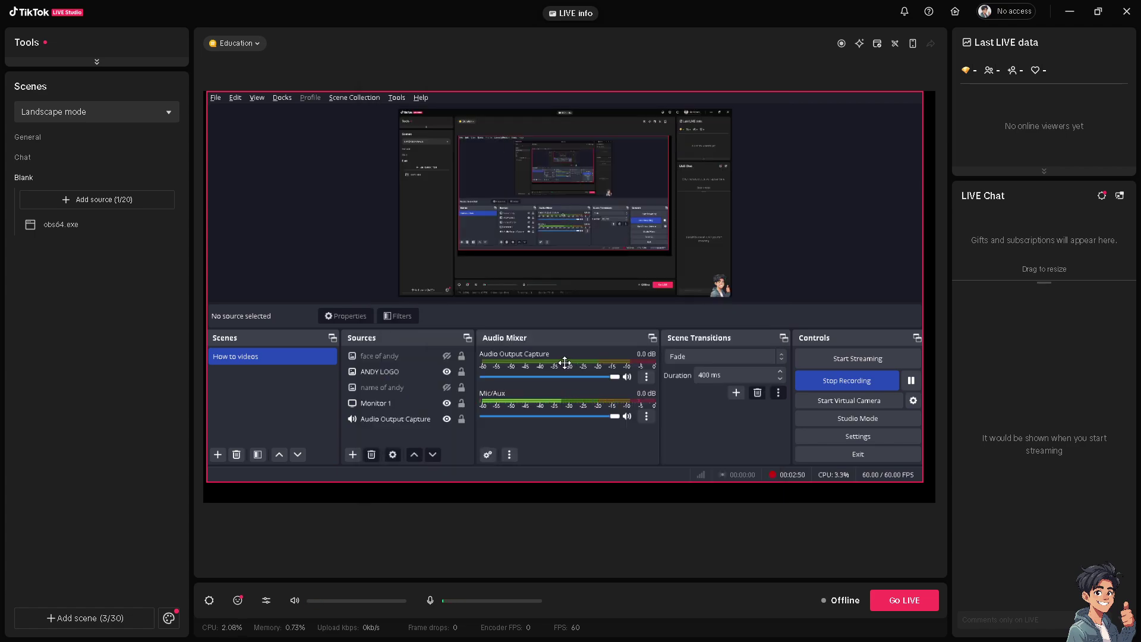
click(908, 601)
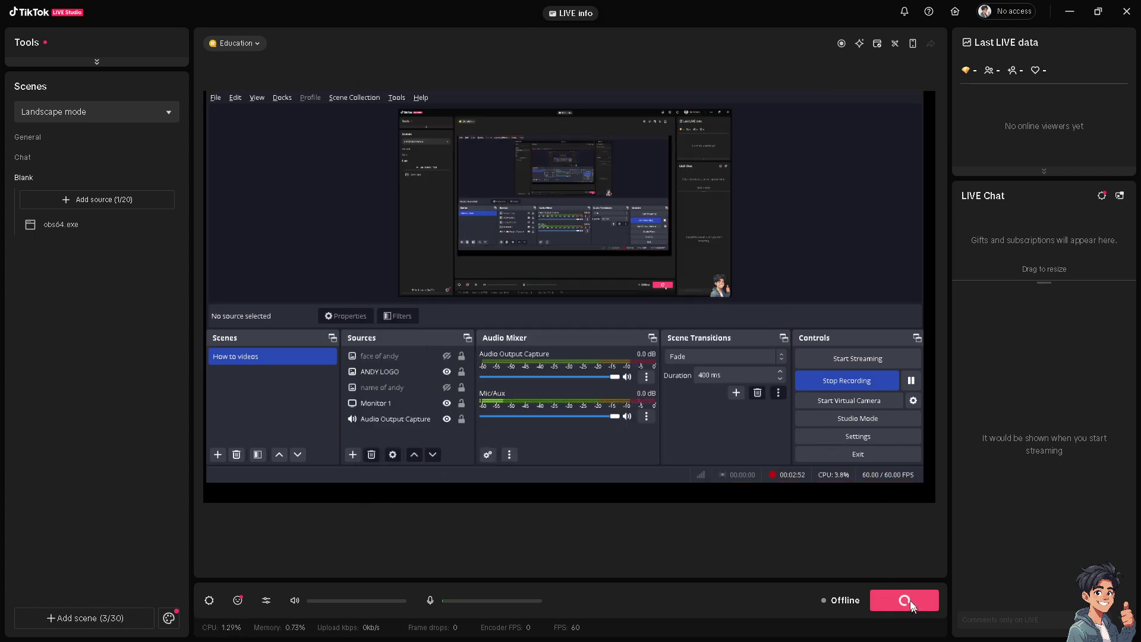